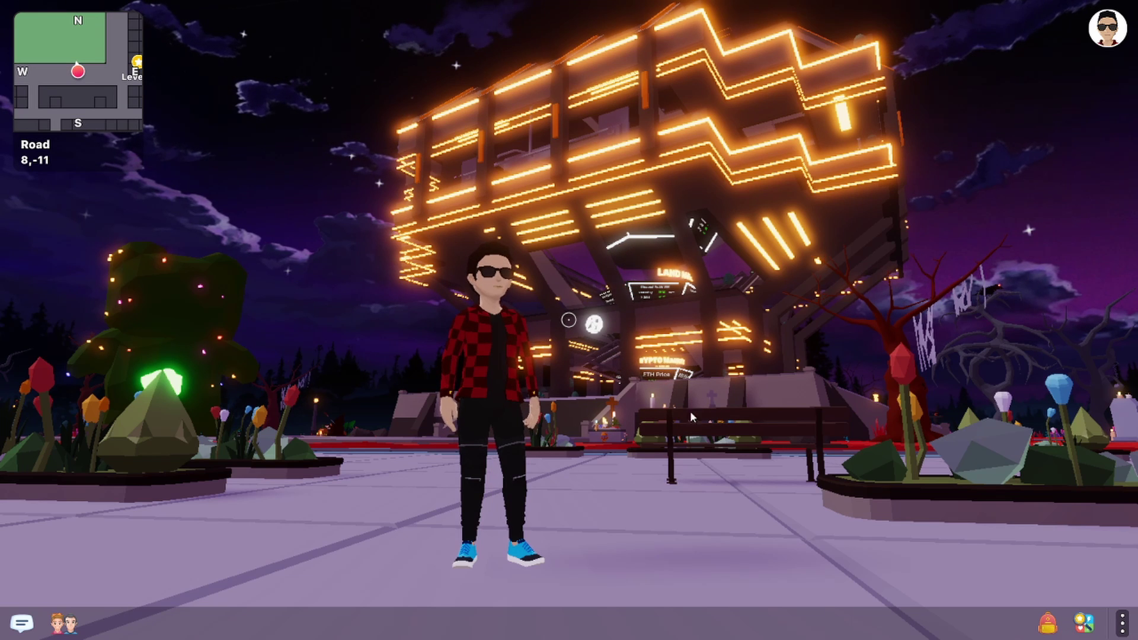
Run the avatar through the graveyard, past the pumpkins and green rock, onto Road 9,-11.
click(568, 319)
key(w)
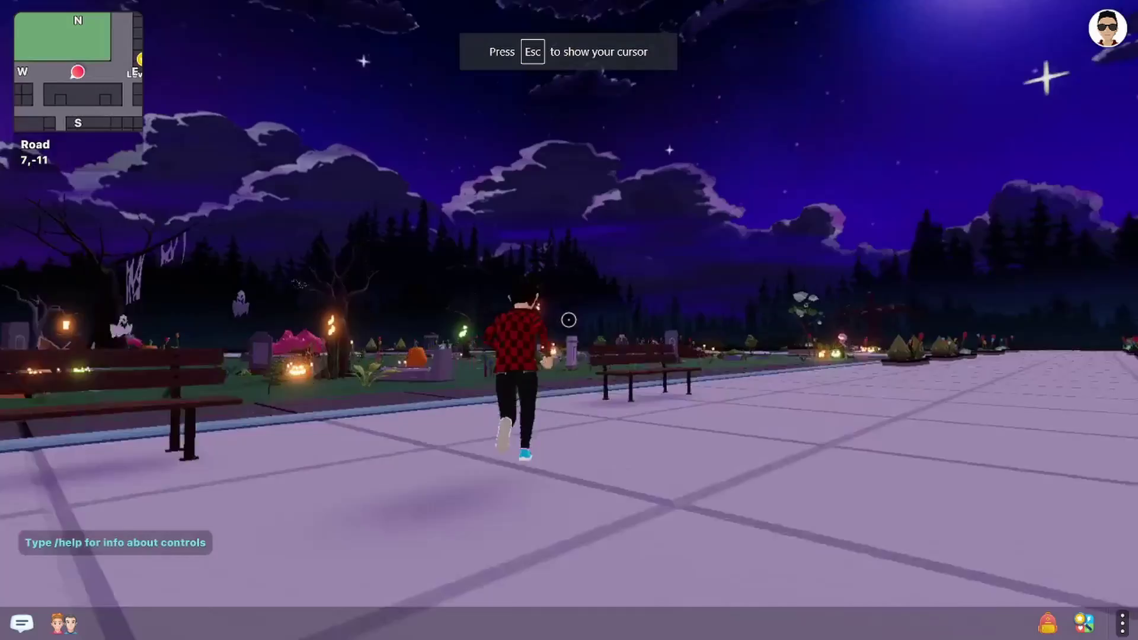
key(w)
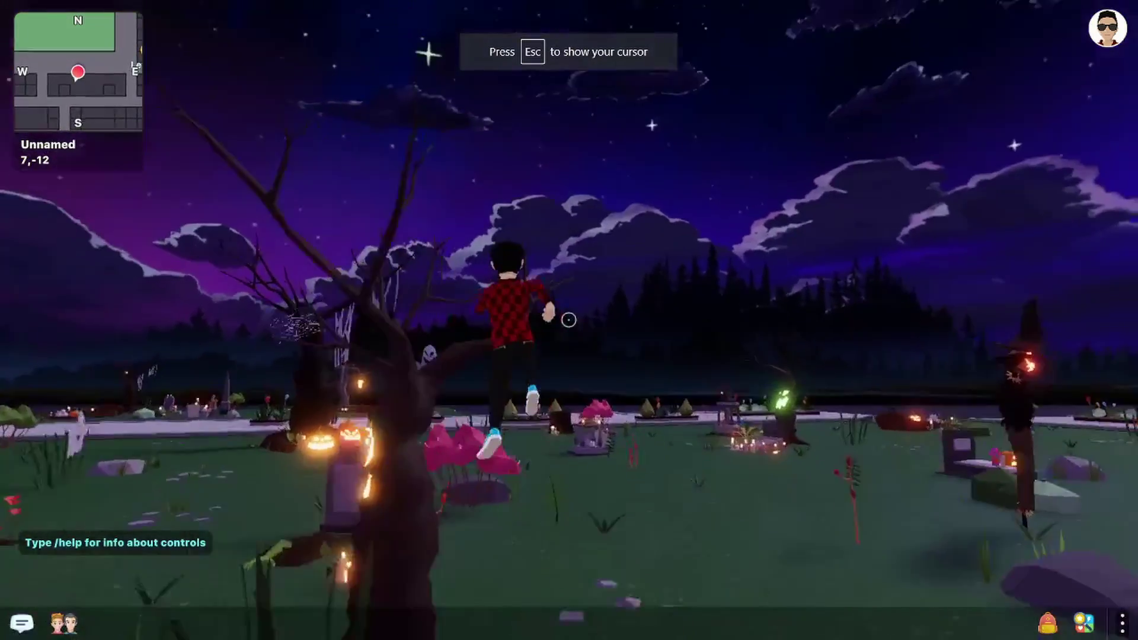
key(w)
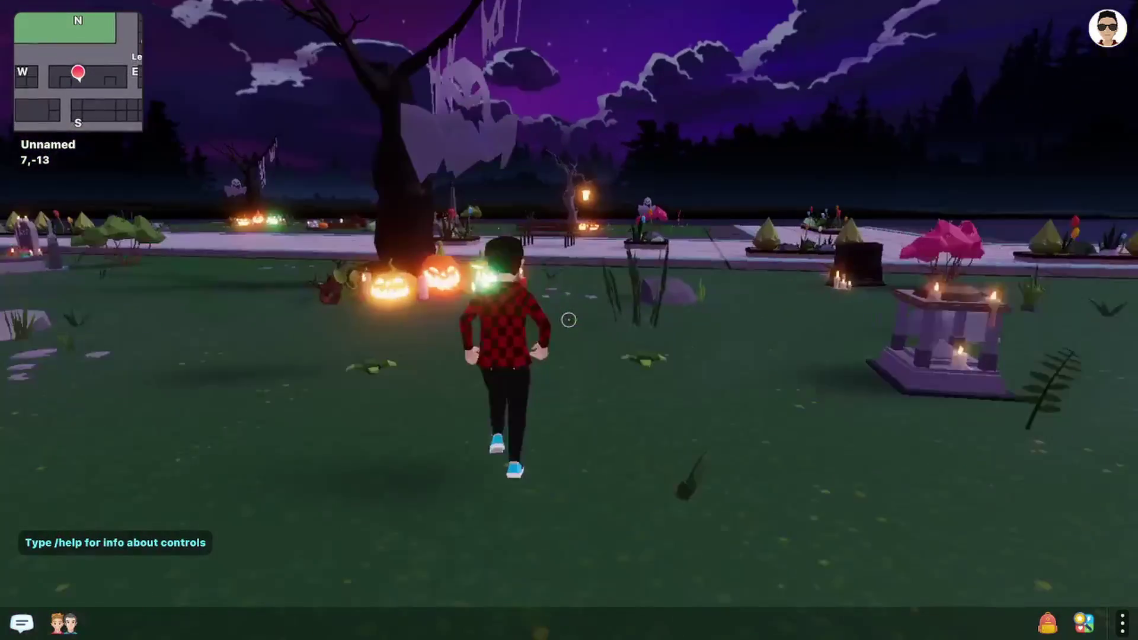
key(w)
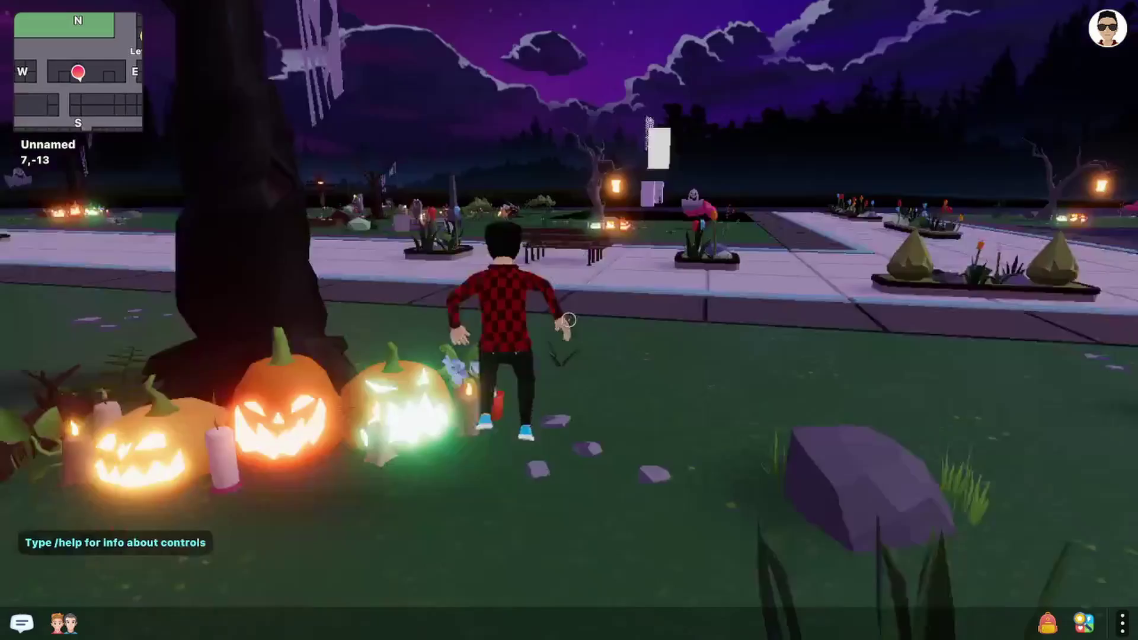
key(w)
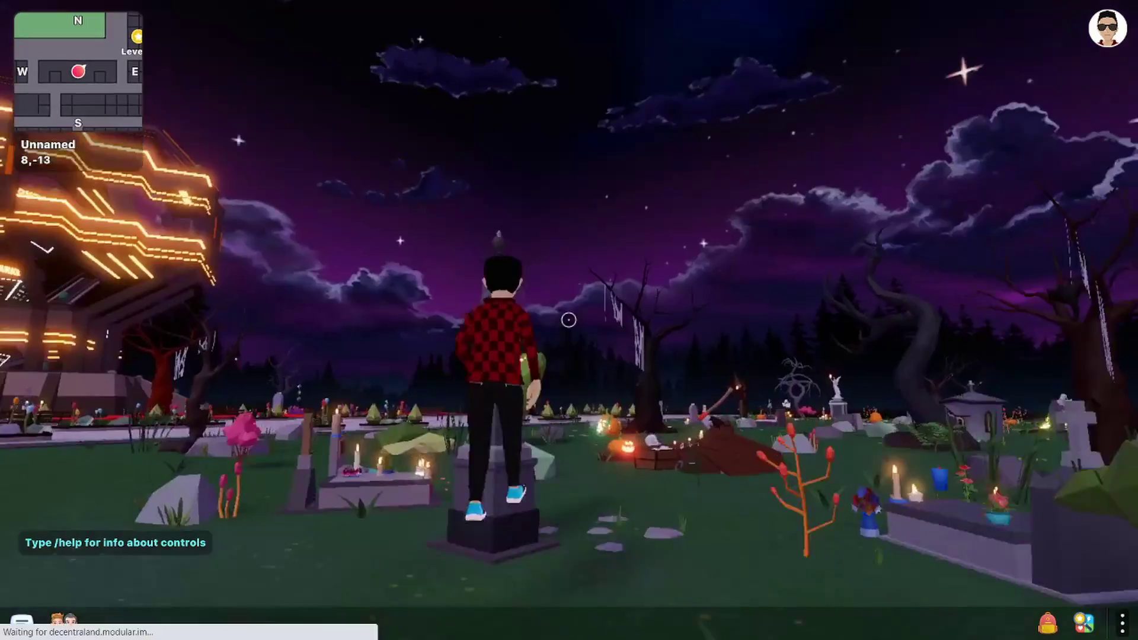
key(w)
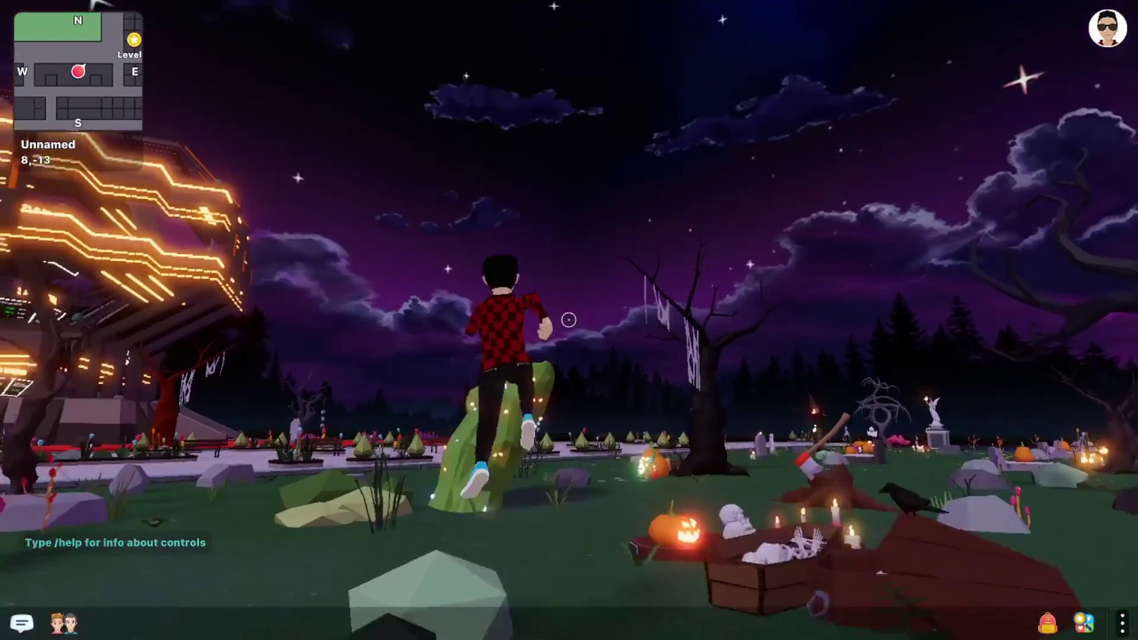
key(w)
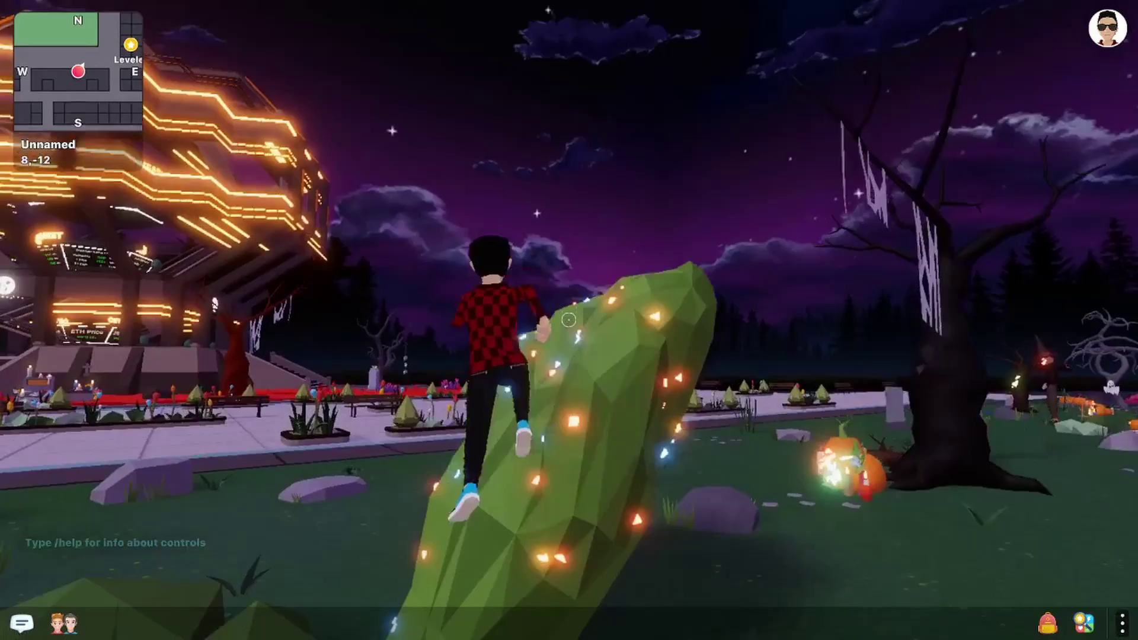
key(w)
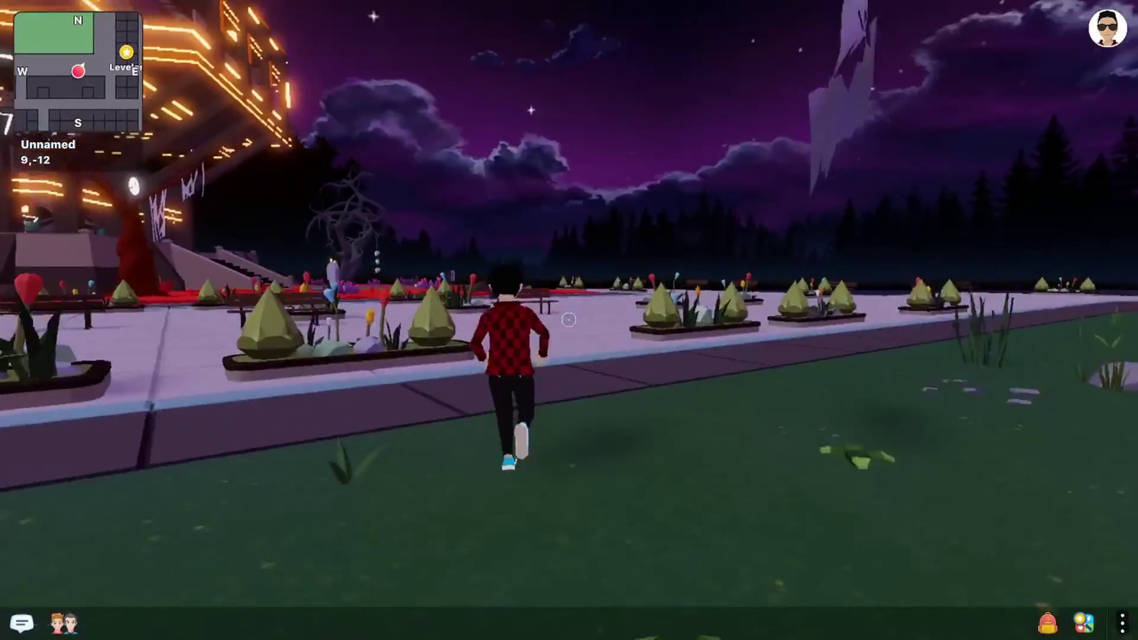
key(w)
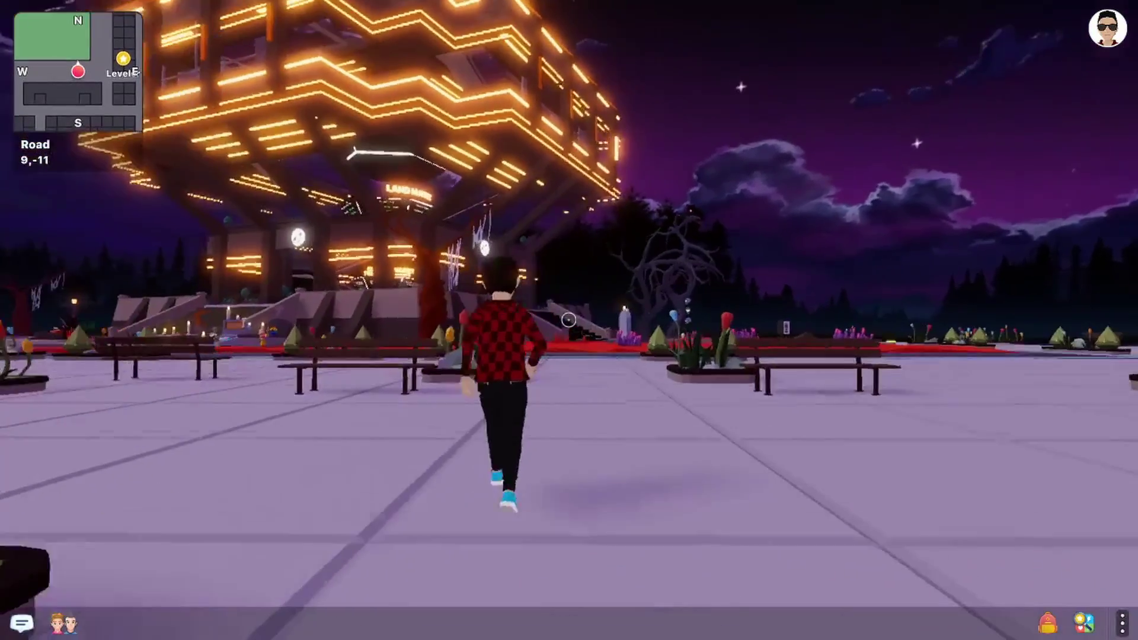
Stop on Road 9,-11, release view control and switch the browser to full screen.
key(w)
key(Escape)
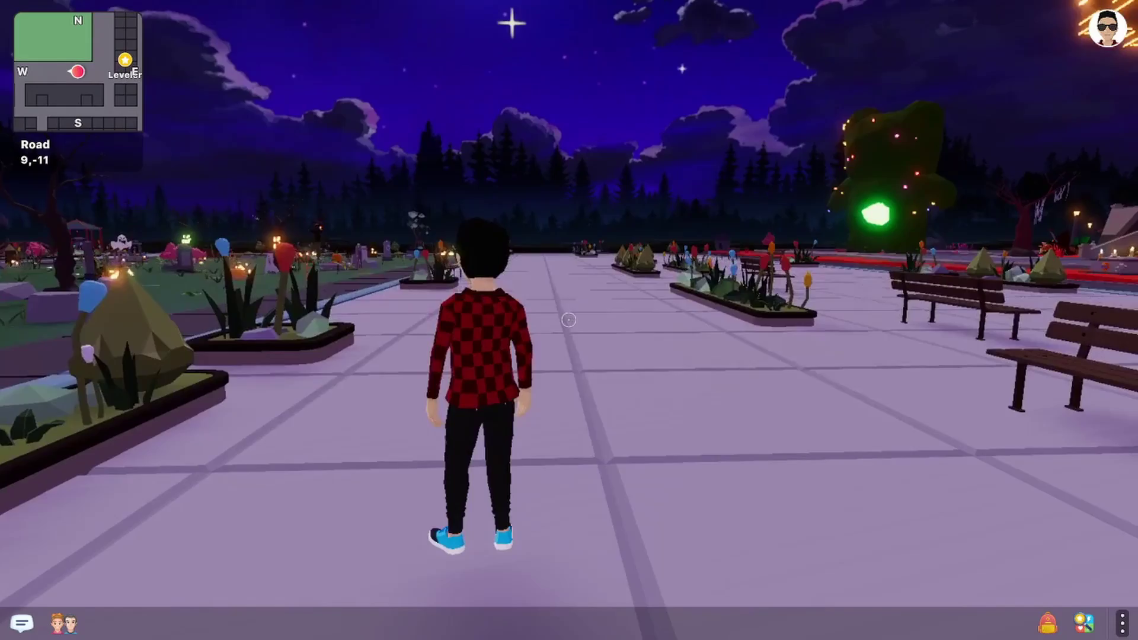
key(F11)
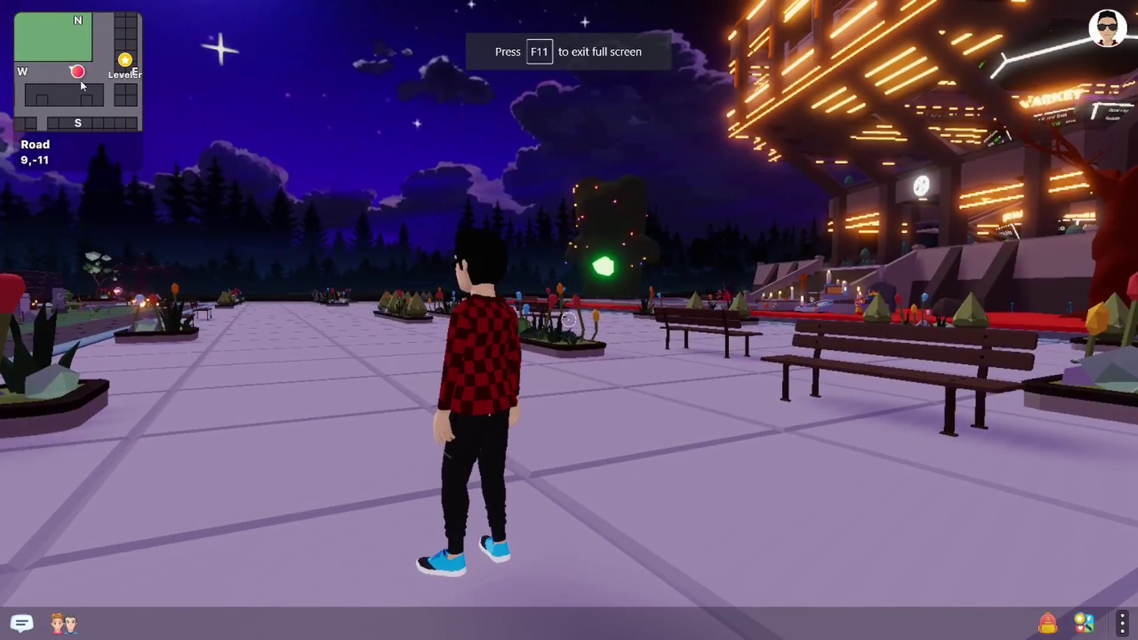
Pan the world map across the blue estate to its far edge and pick parcel 144,142.
click(82, 86)
scroll(920, 204, down, 3)
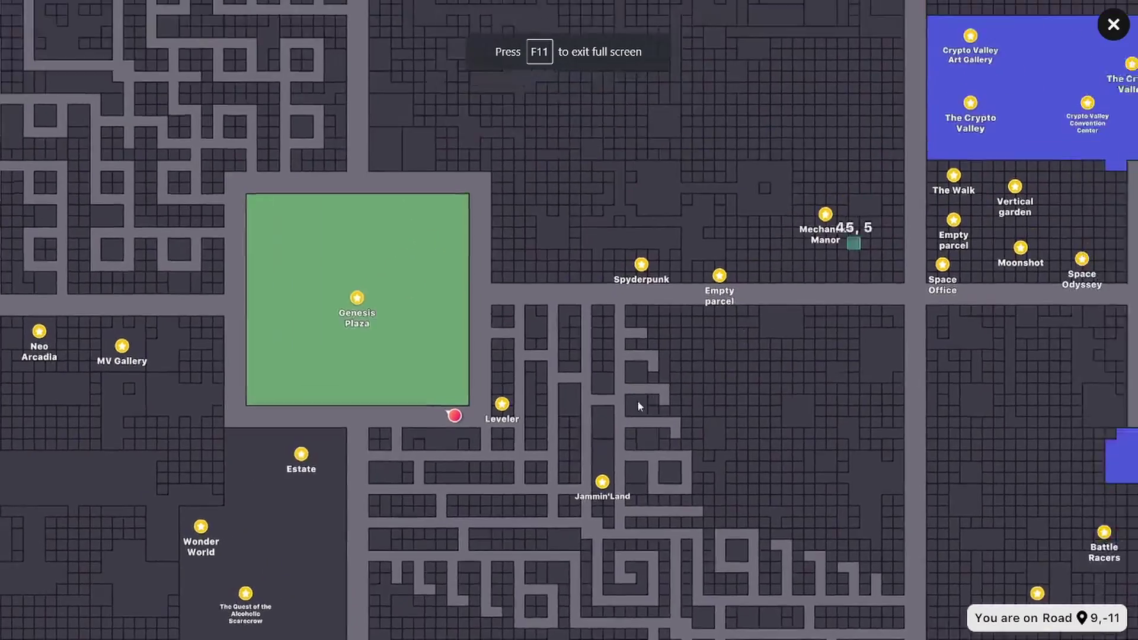
drag(637, 400, 444, 534)
mouse_move(799, 178)
mouse_down()
mouse_move(601, 230)
mouse_move(881, 80)
mouse_move(543, 282)
mouse_move(969, 142)
mouse_move(209, 539)
mouse_up()
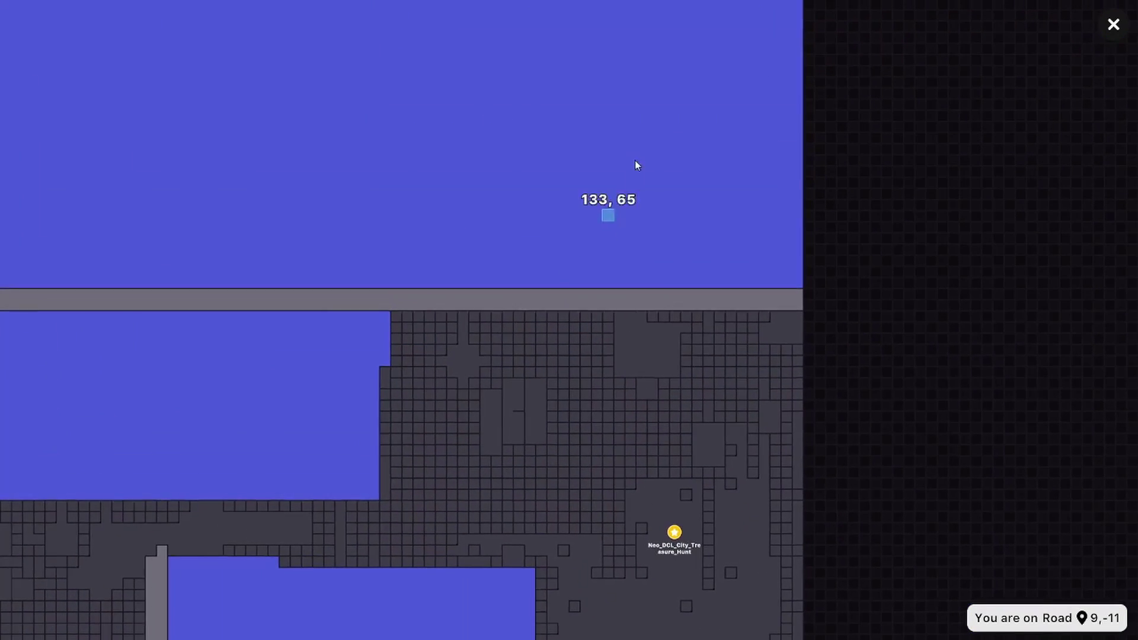
drag(628, 395, 657, 151)
drag(675, 54, 652, 375)
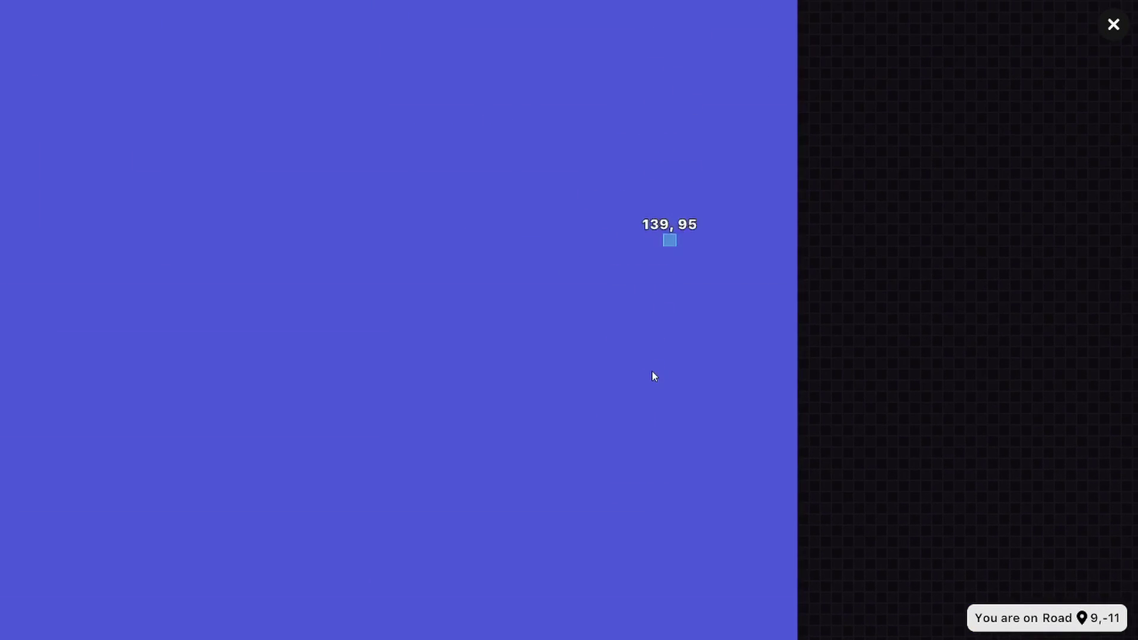
mouse_move(707, 112)
mouse_down()
mouse_move(658, 418)
mouse_move(736, 150)
mouse_up()
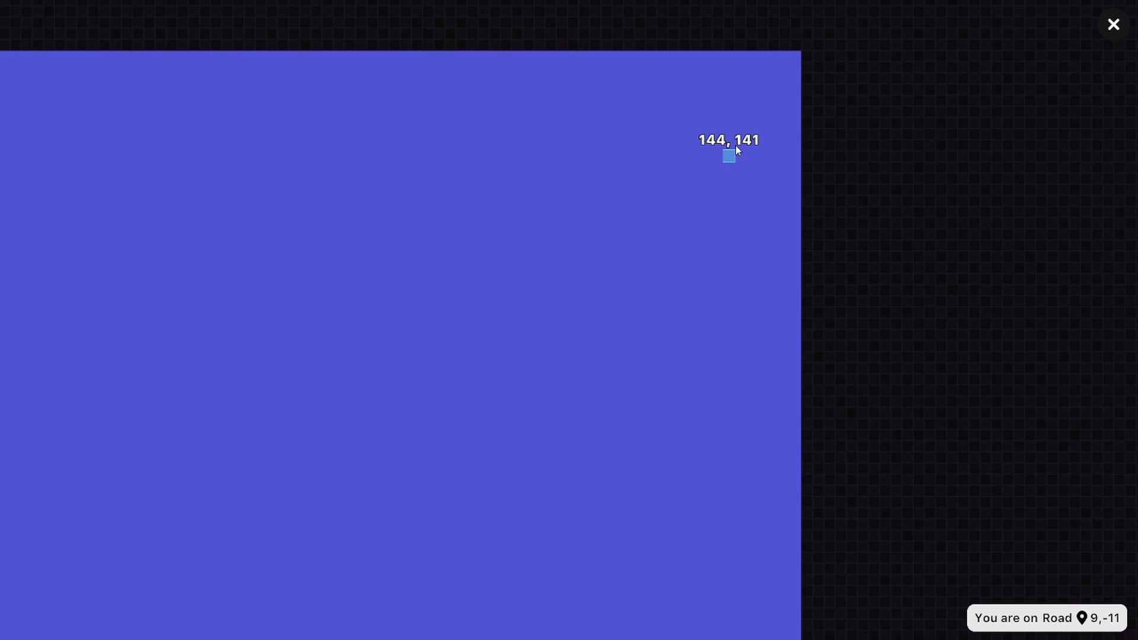
click(735, 144)
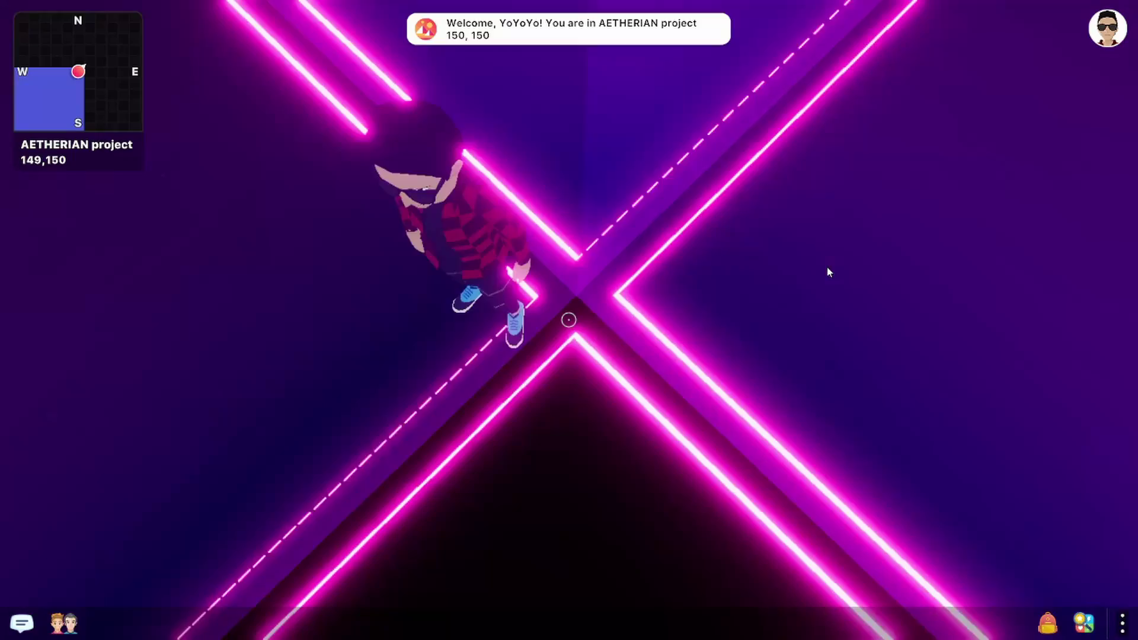
click(898, 205)
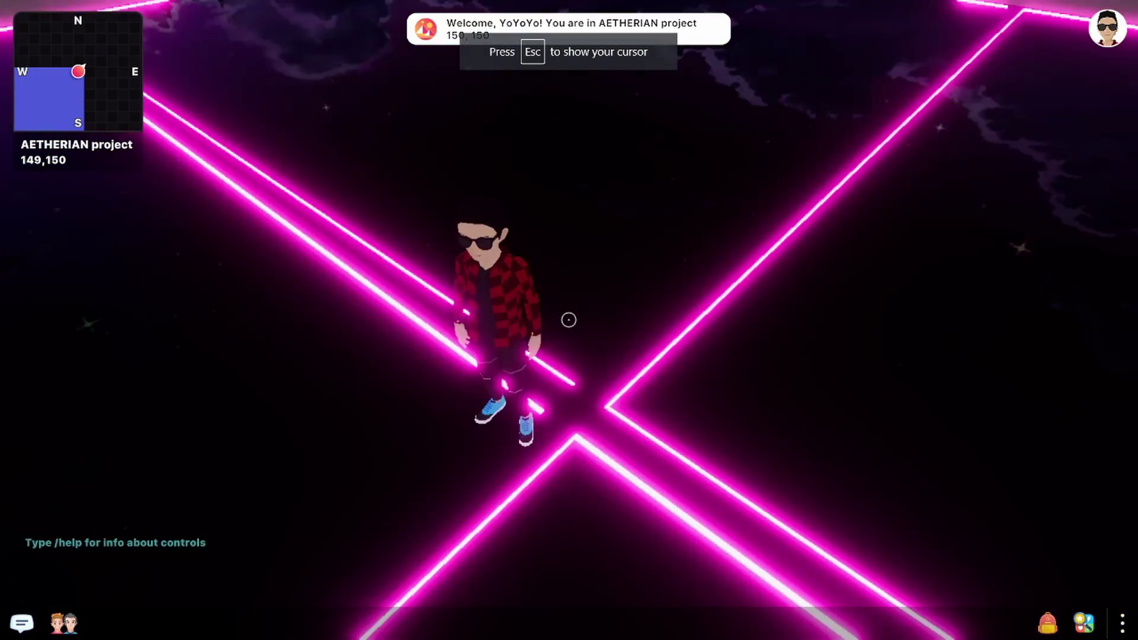
drag(568, 319, 568, 320)
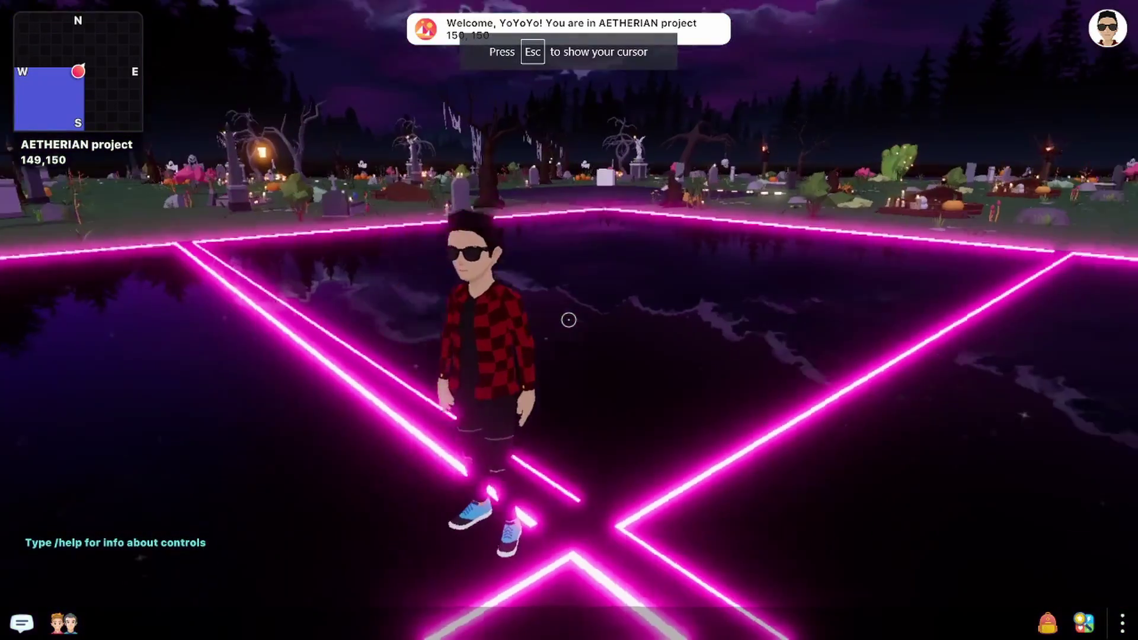
key(w)
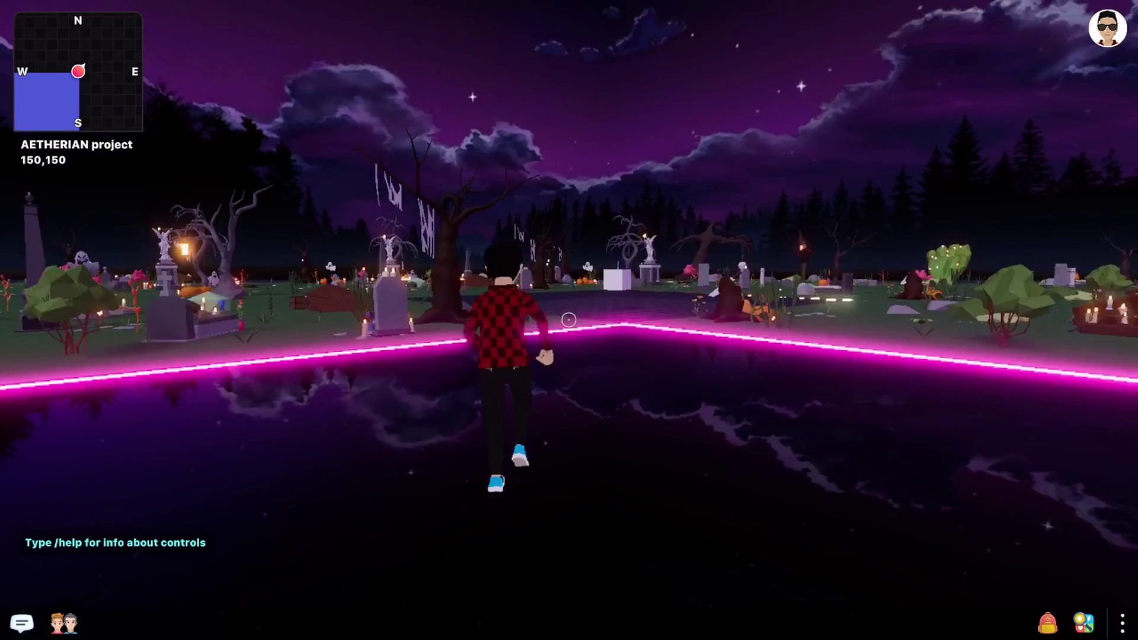
key(w)
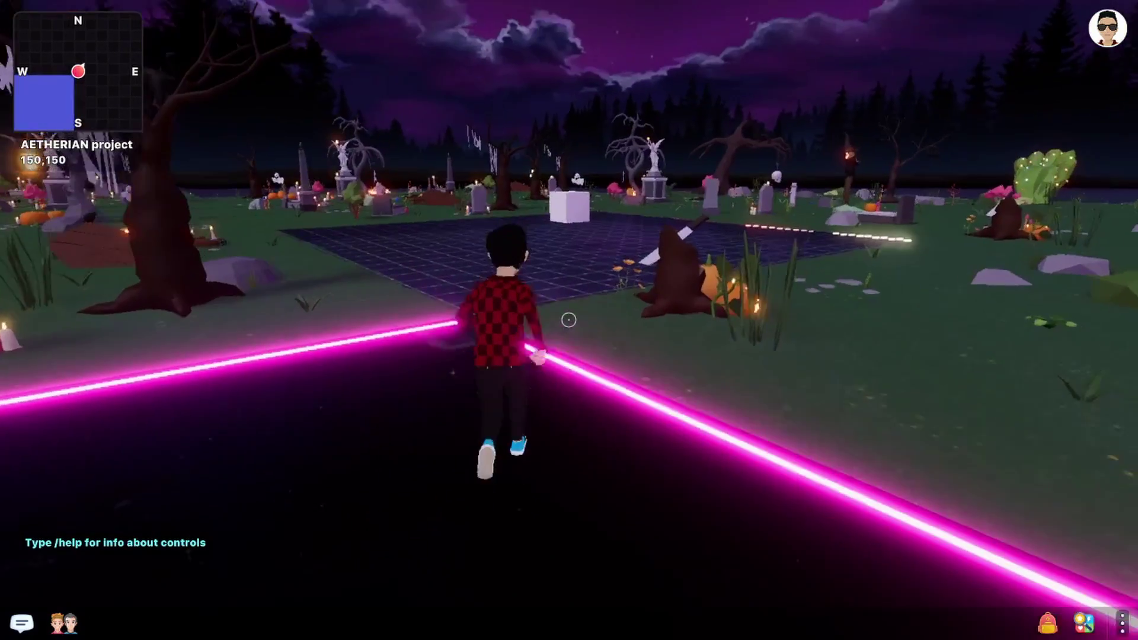
key(w)
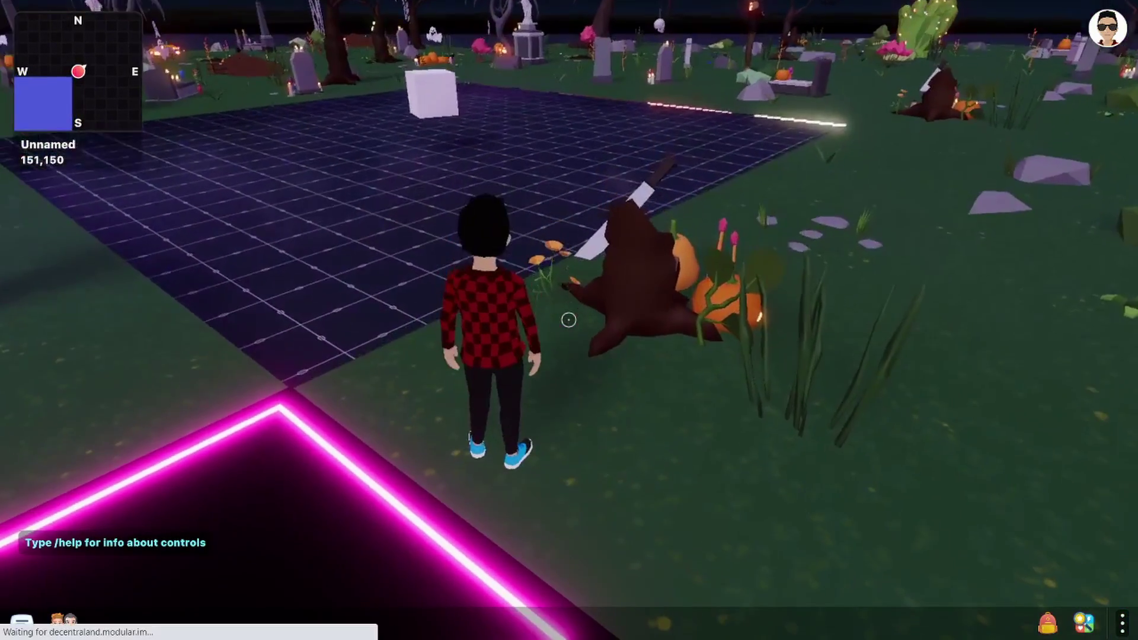
drag(568, 321, 568, 320)
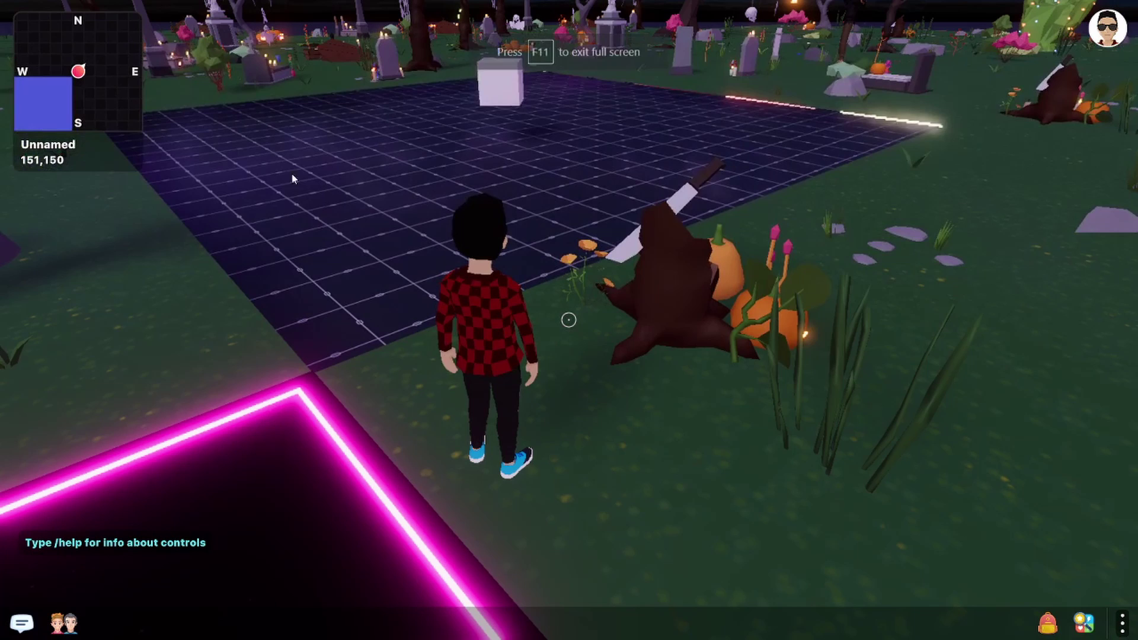
click(75, 96)
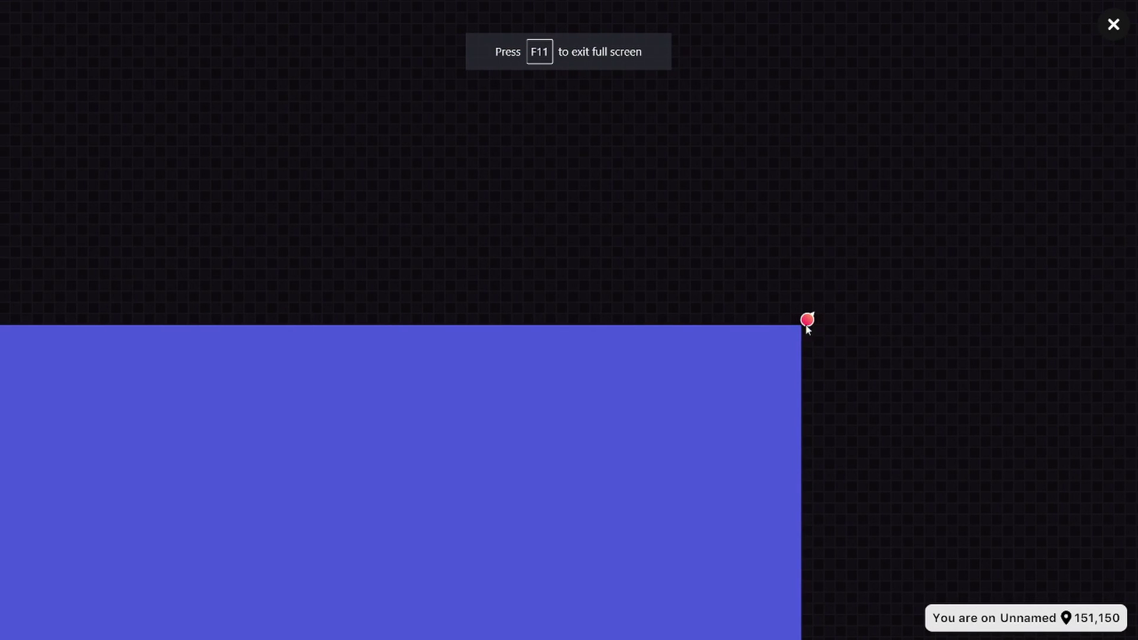
click(1115, 26)
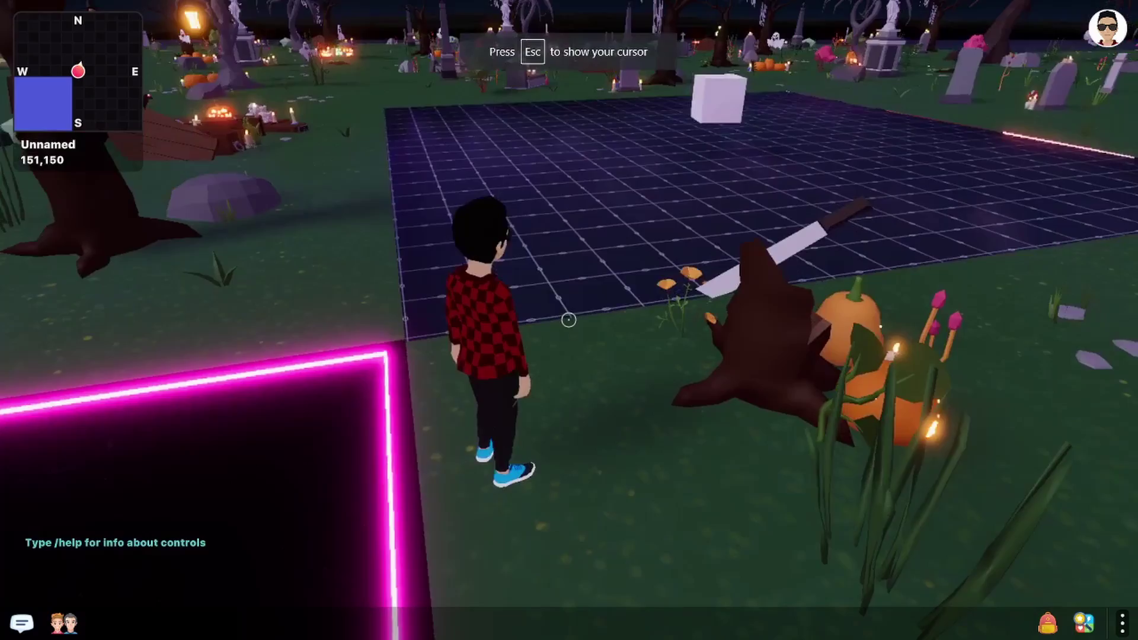
Walk onto the parcel 151,151 grid and up to the white cube showing INTERACT.
key(w)
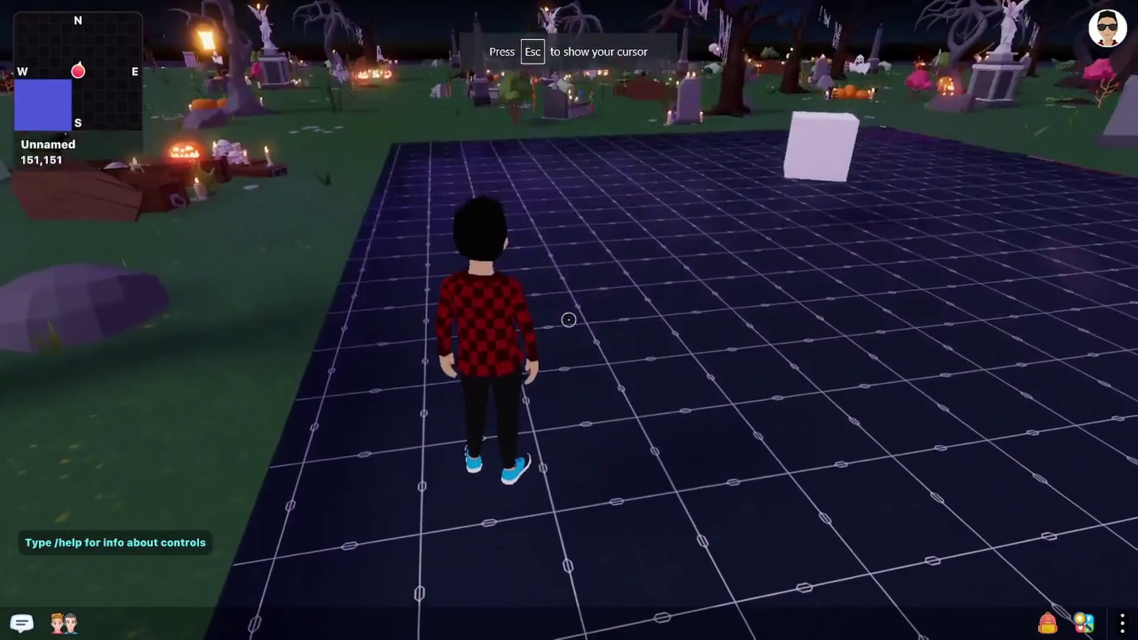
drag(569, 320, 568, 320)
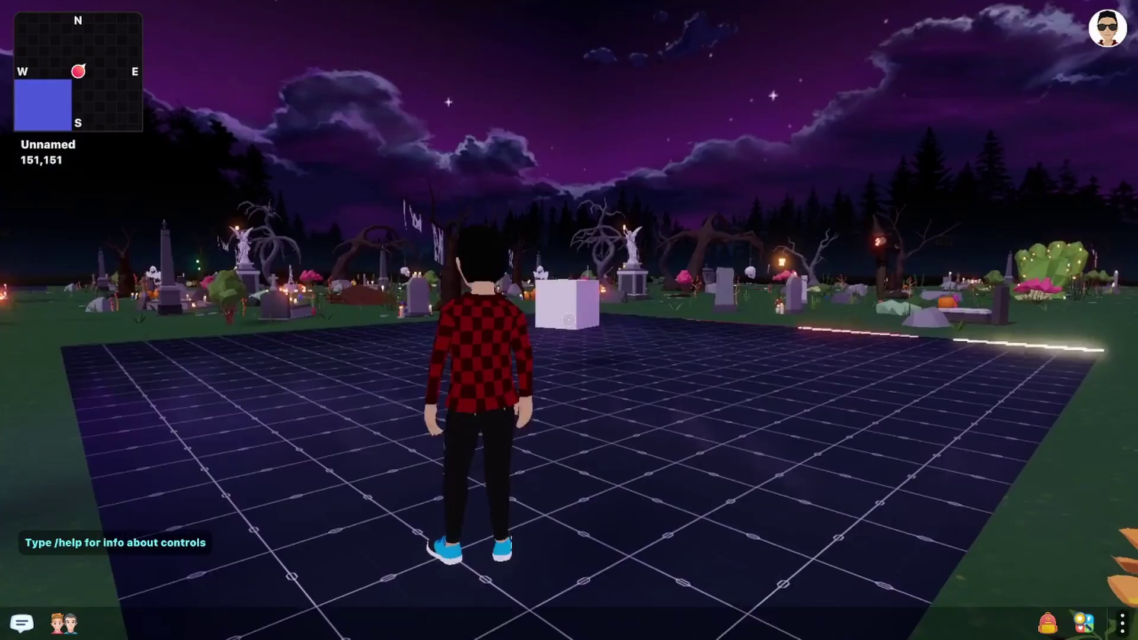
key(w)
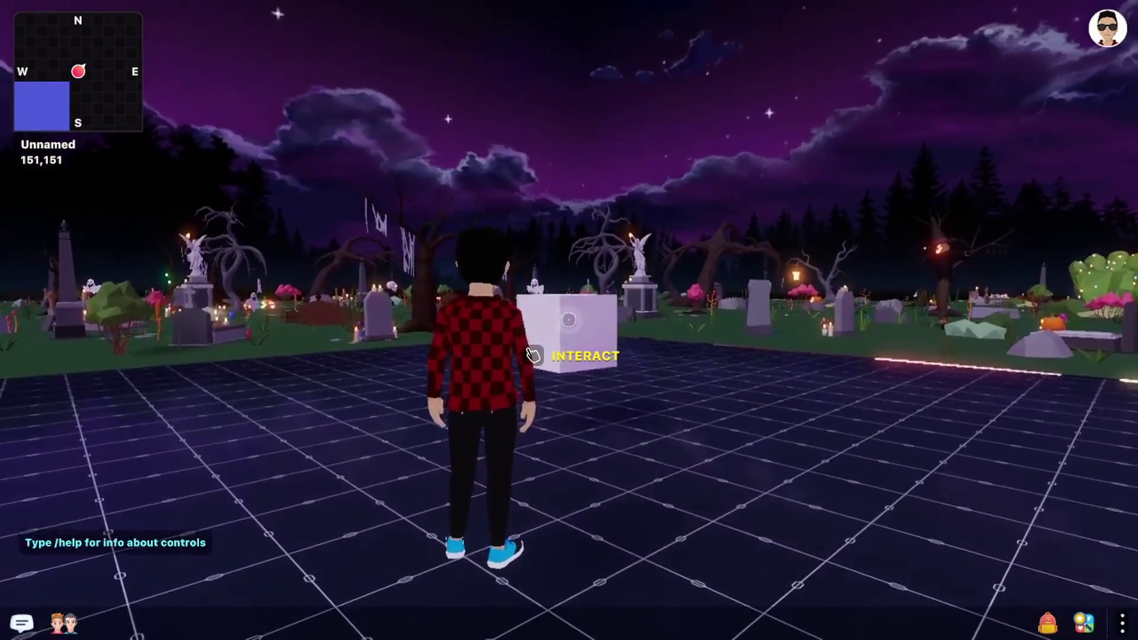
key(w)
key(w)
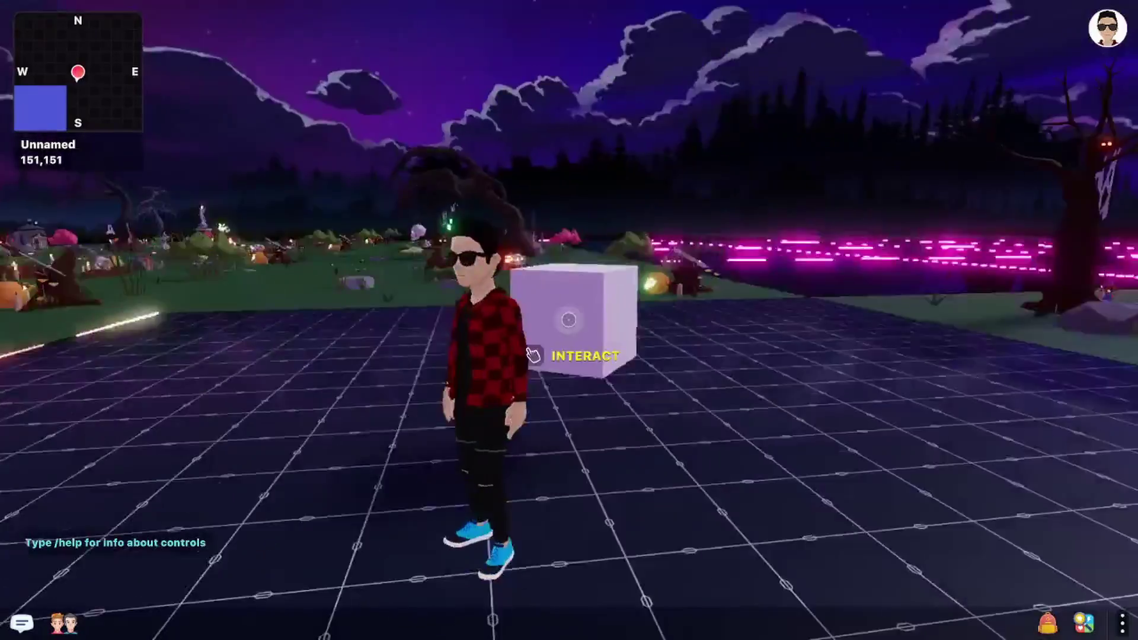
key(space)
drag(568, 320, 567, 320)
Jump onto the white cube and interact with it, then walk among the spawned lavender blocks.
key(space)
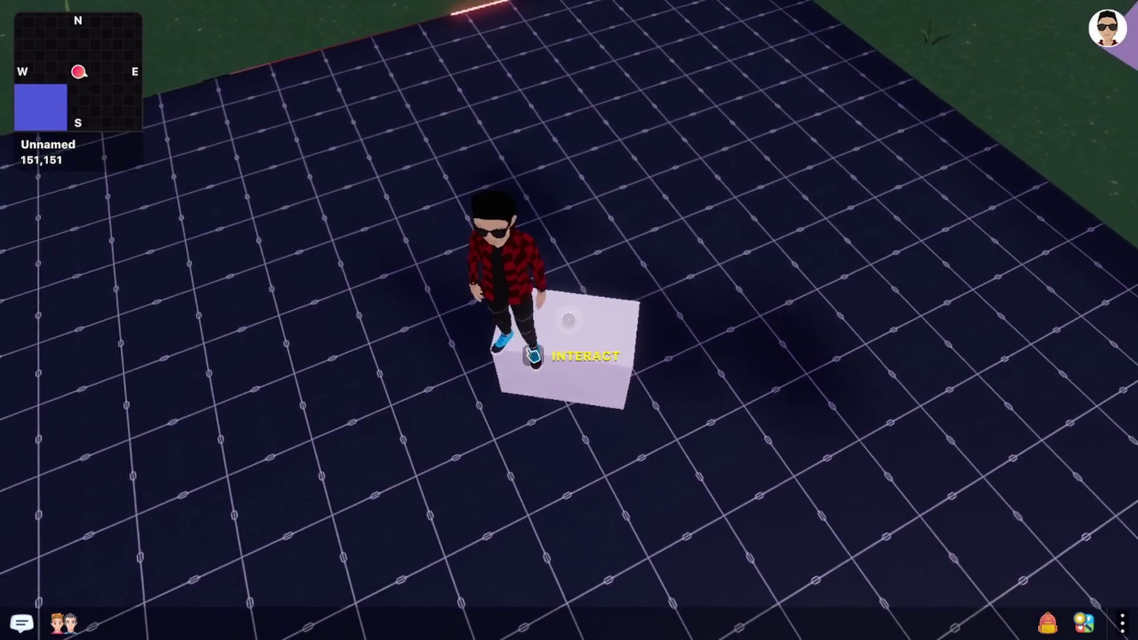
drag(568, 320, 568, 321)
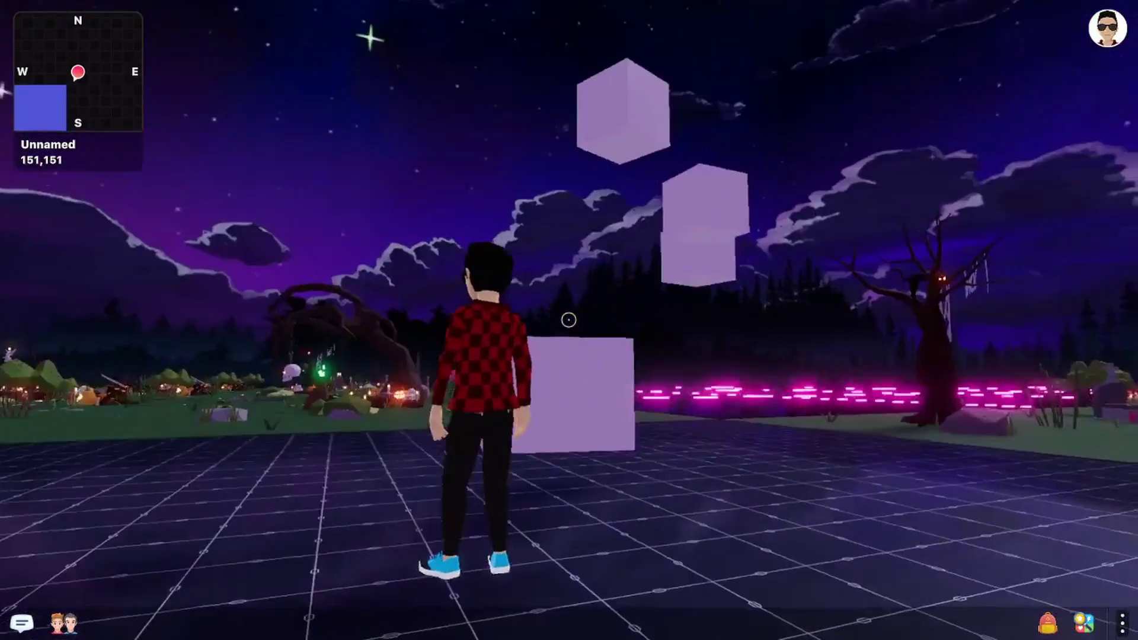
drag(568, 320, 569, 320)
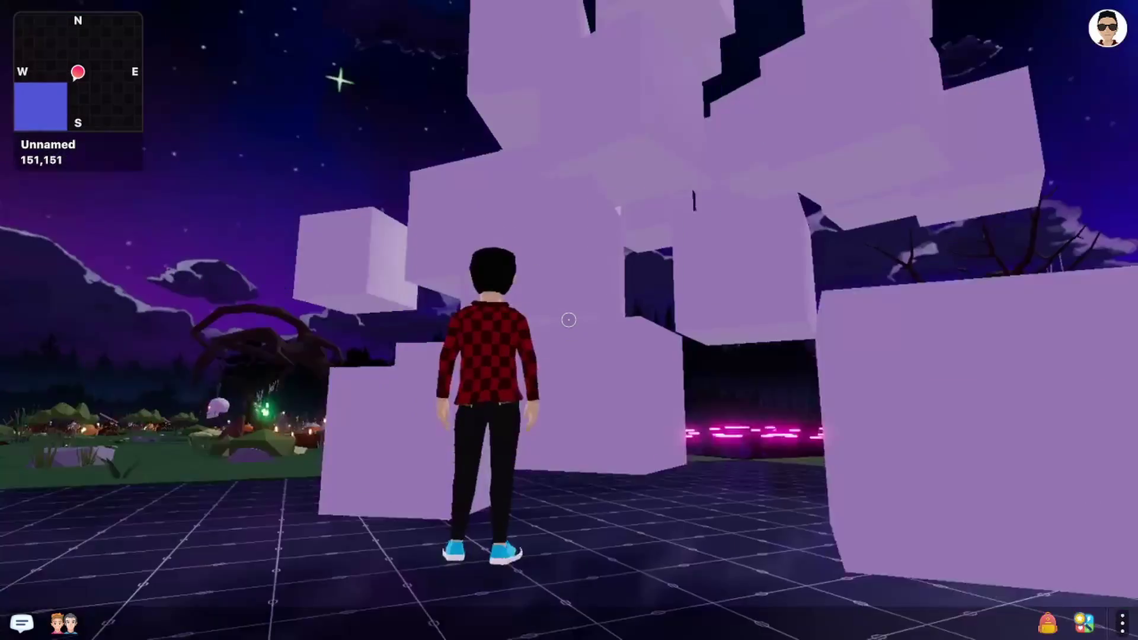
drag(568, 320, 568, 320)
key(w)
Jump up the lavender block tower, then run off it into parcel 150,151.
key(s)
key(s)
key(w)
key(w)
key(space)
key(w)
key(space)
key(w)
key(space)
key(w)
key(space)
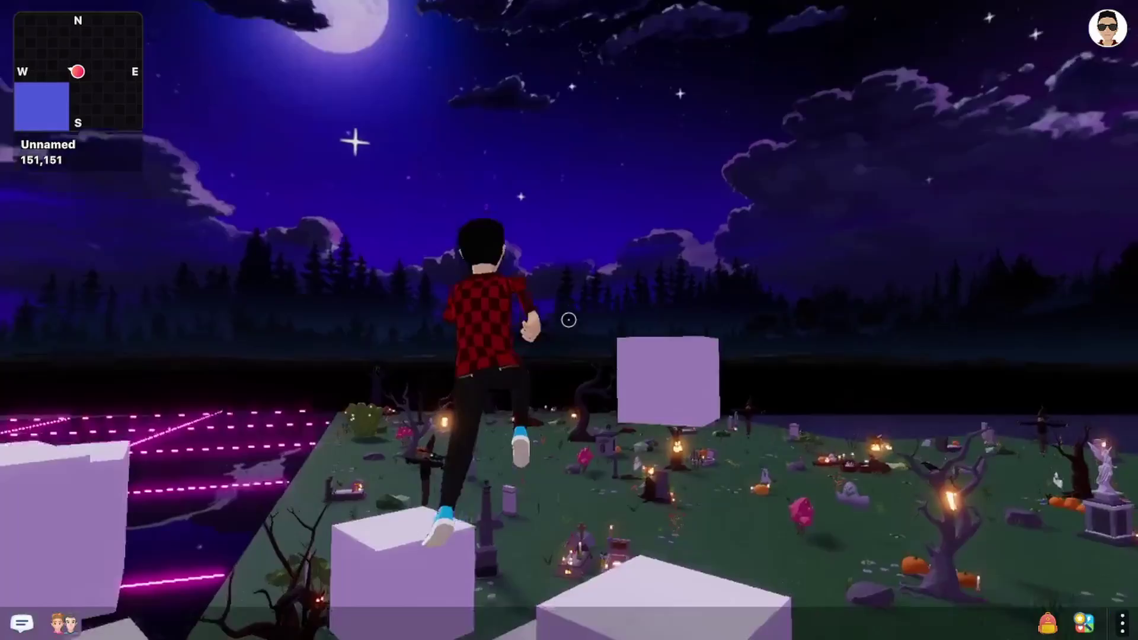
key(w)
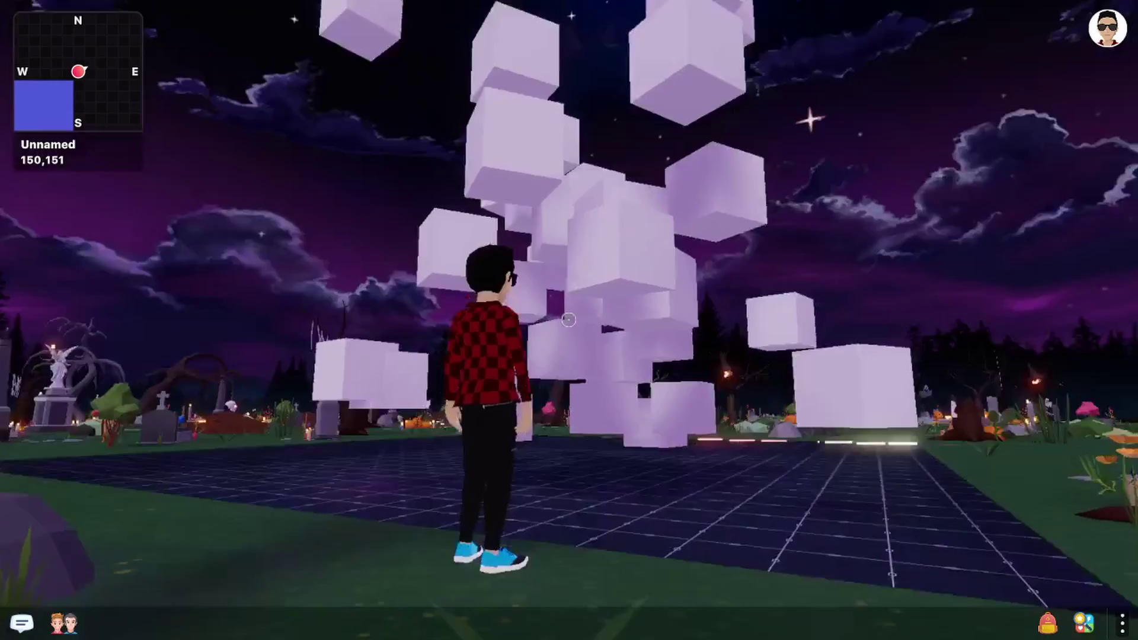
Run back into the lavender block sculpture at 151,151 and around the grid beside it.
drag(568, 319, 568, 319)
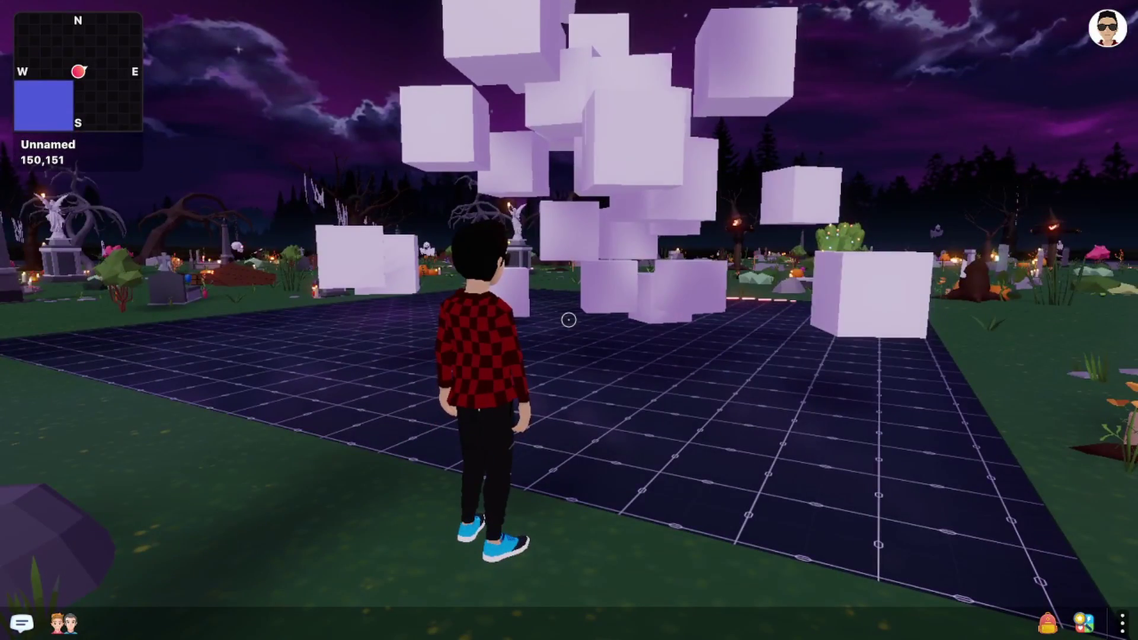
key(w)
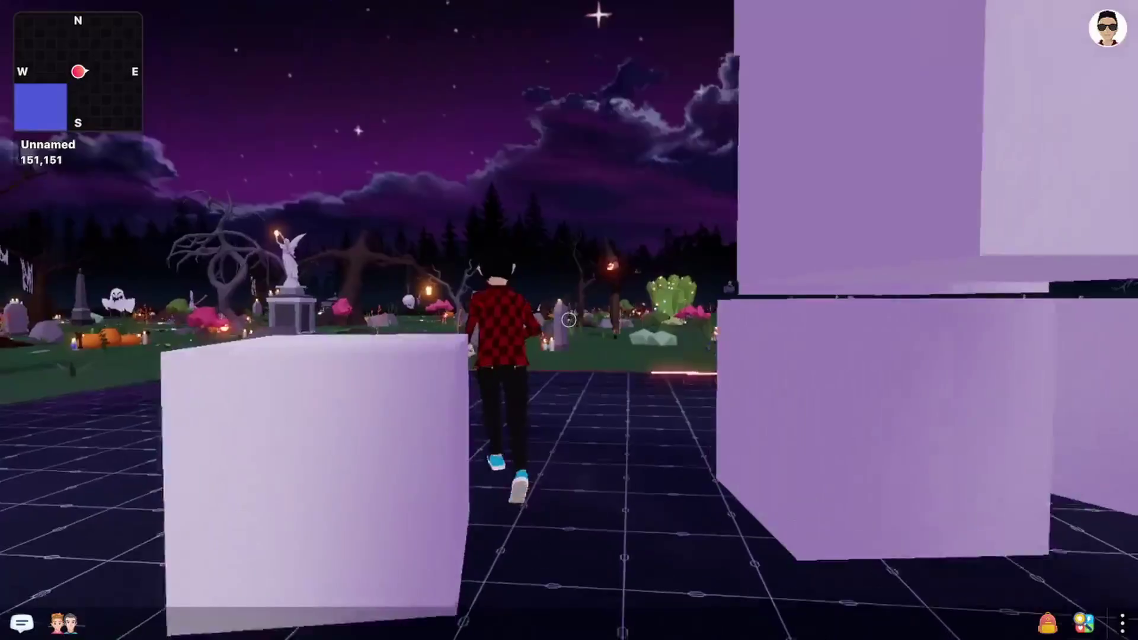
drag(568, 319, 568, 319)
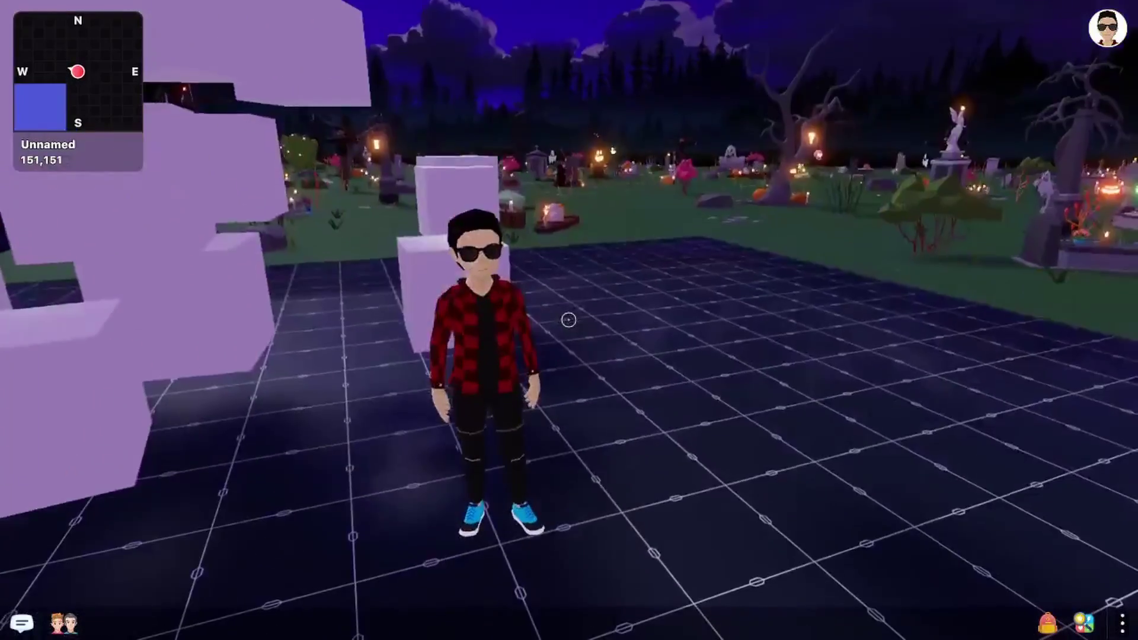
key(w)
drag(569, 319, 569, 319)
key(w)
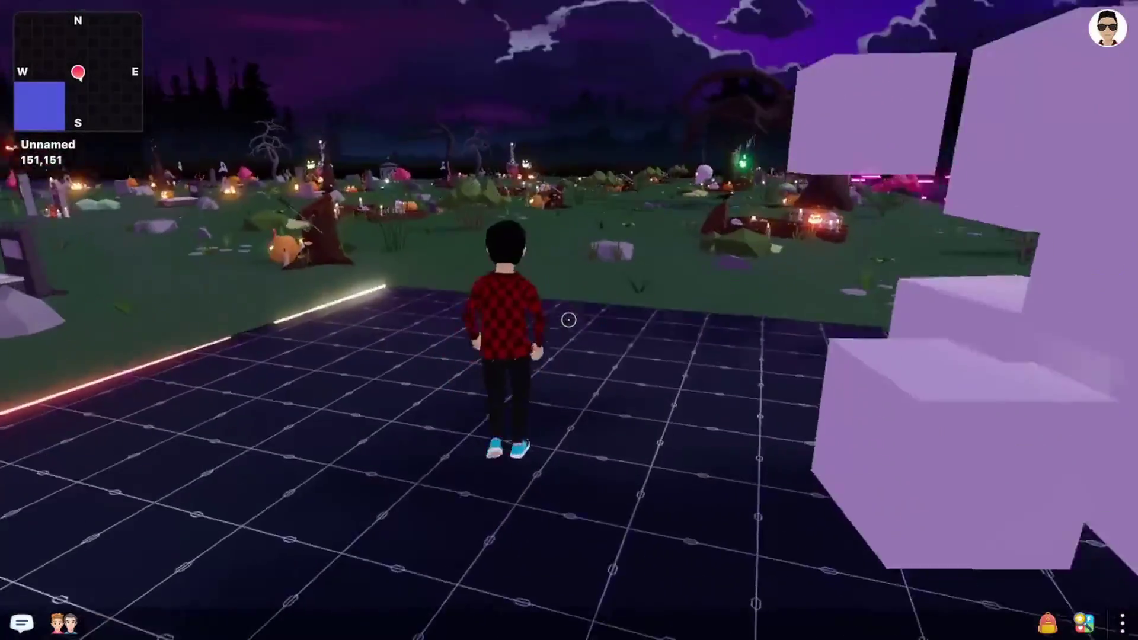
key(w)
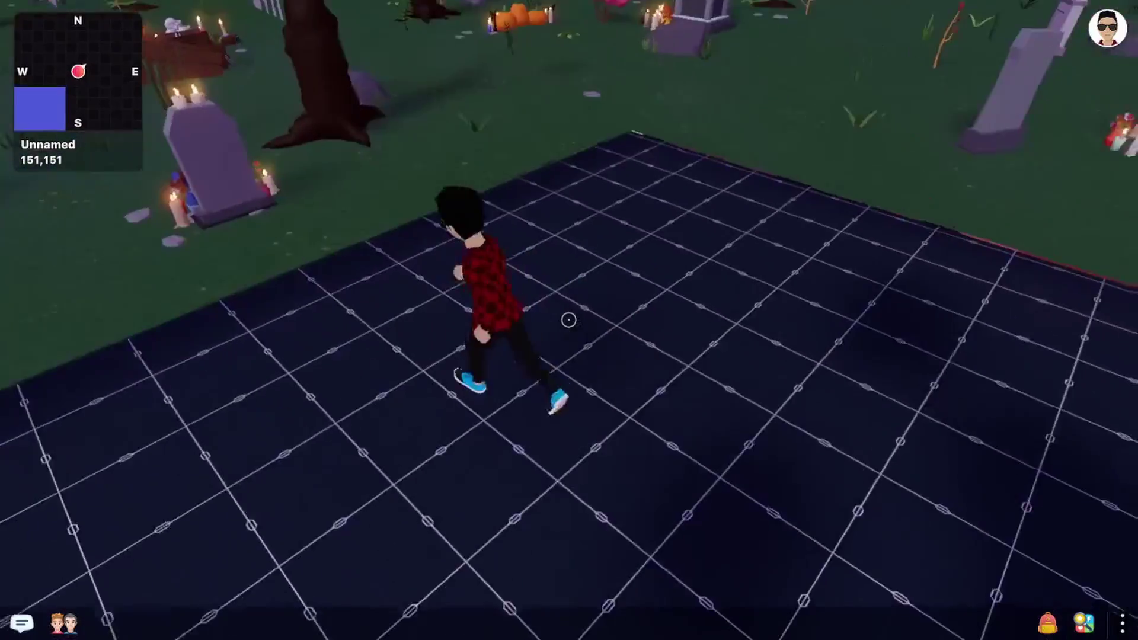
Jump onto a lavender block, then run across the grid past a small block.
drag(567, 320, 569, 319)
key(w)
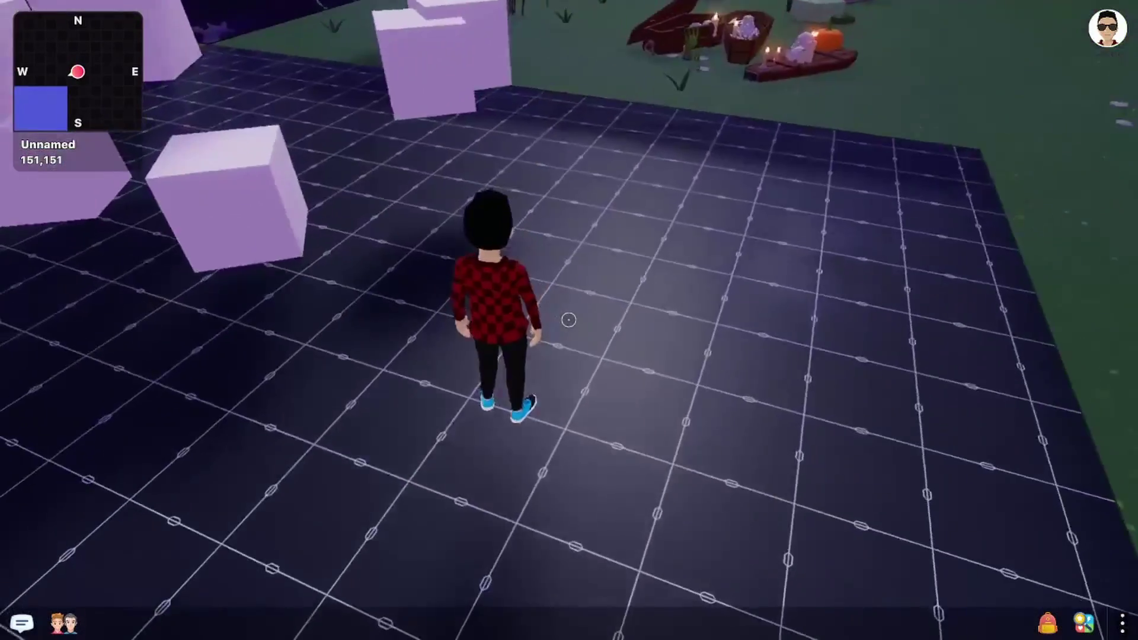
key(w)
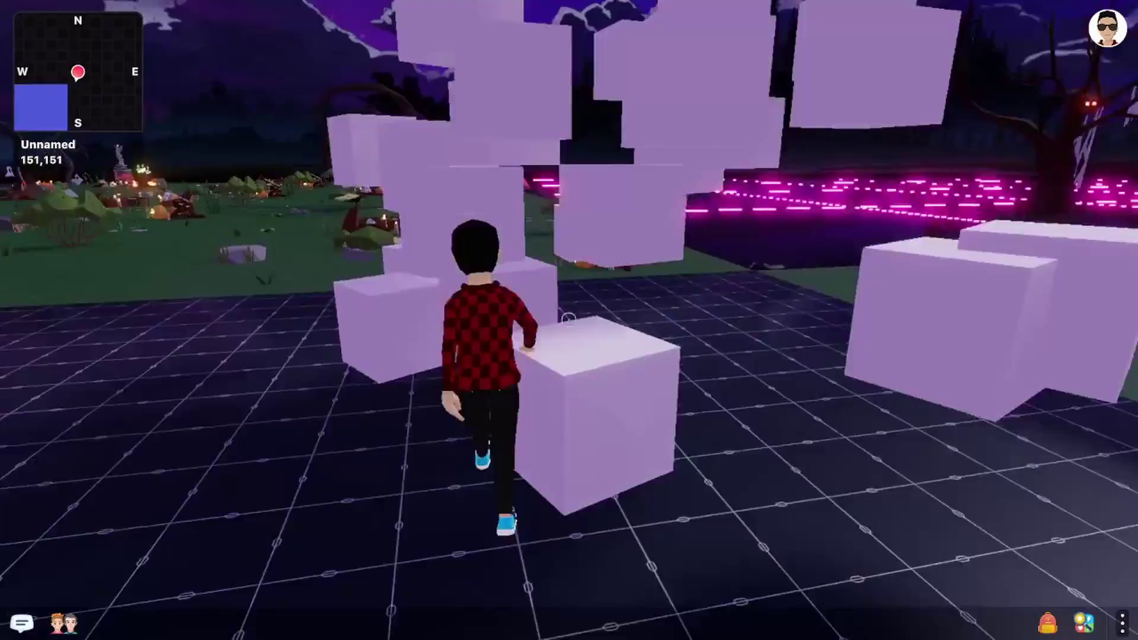
key(space)
key(space)
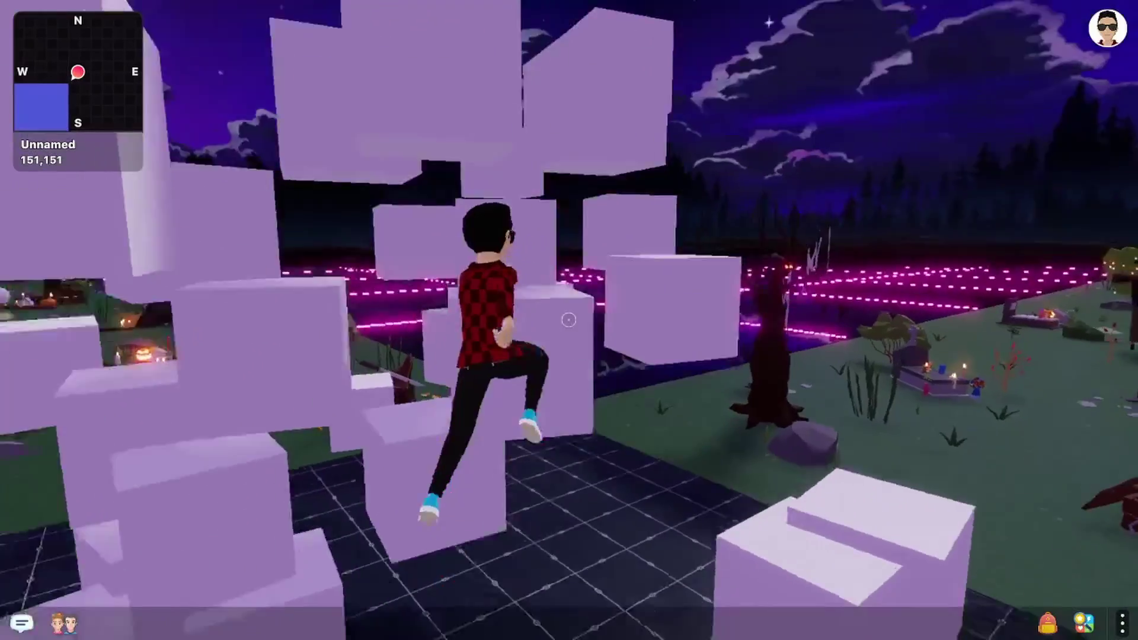
drag(568, 318, 568, 319)
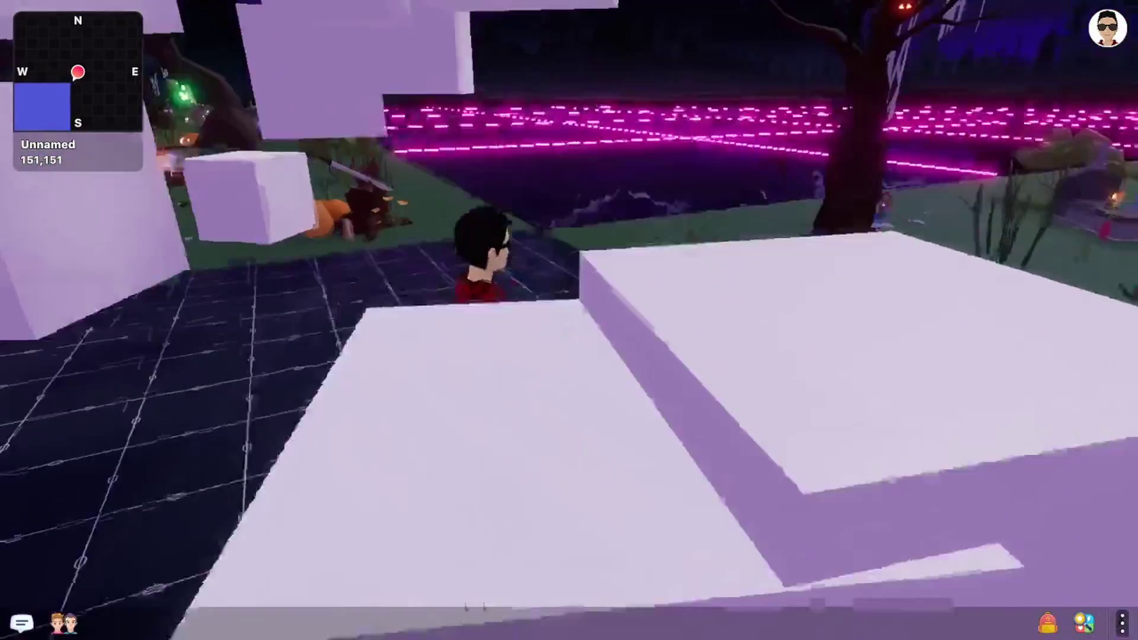
key(w)
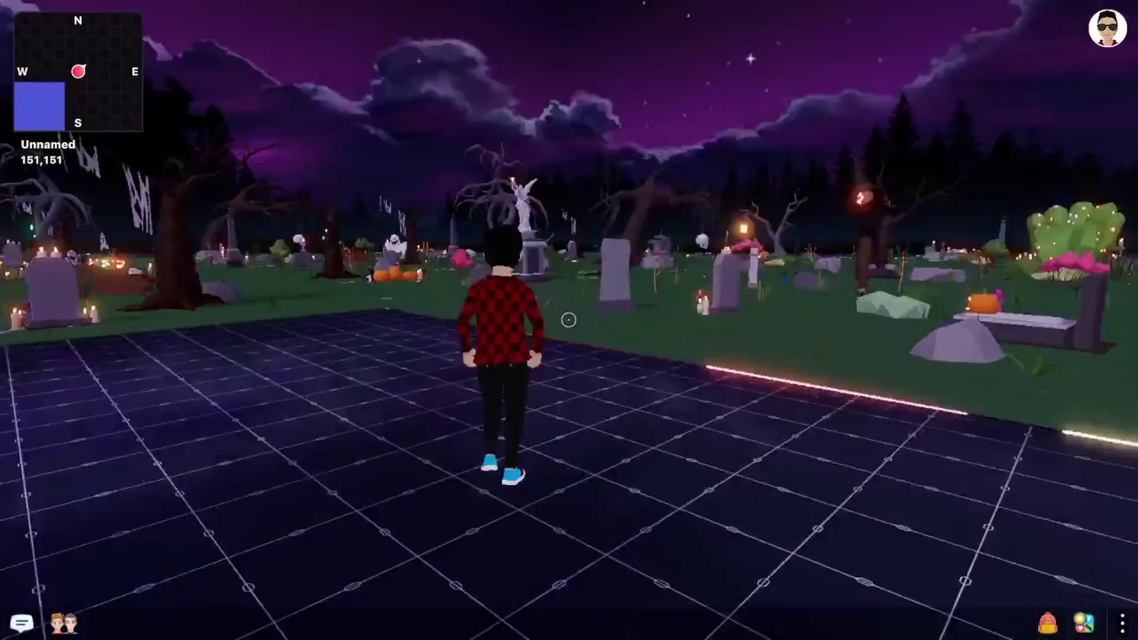
drag(568, 319, 568, 319)
key(w)
key(space)
key(w)
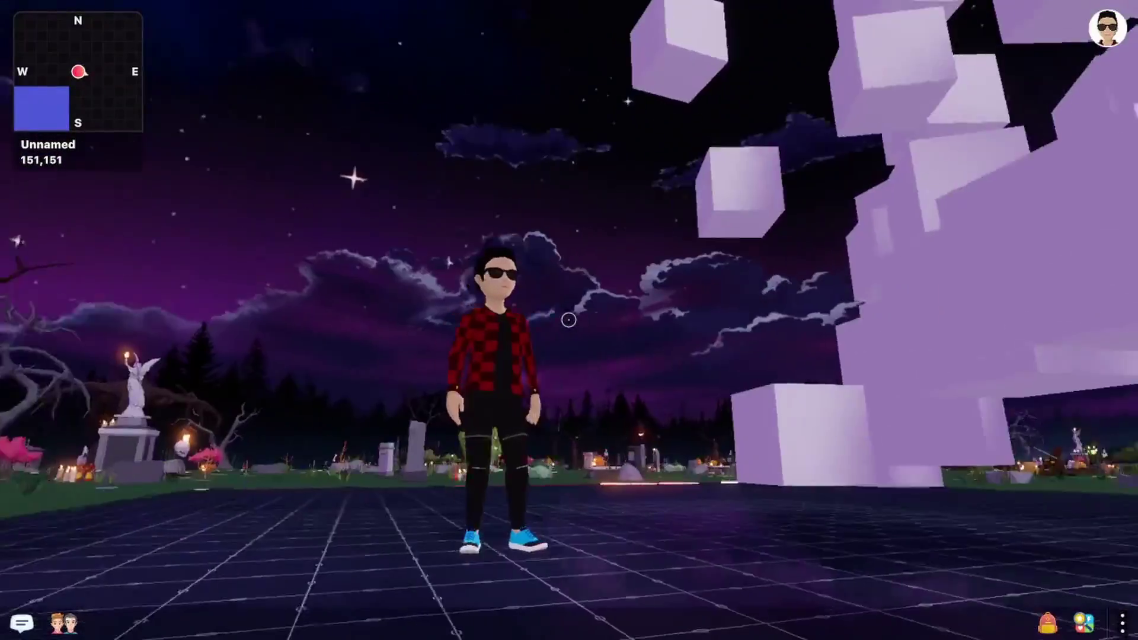